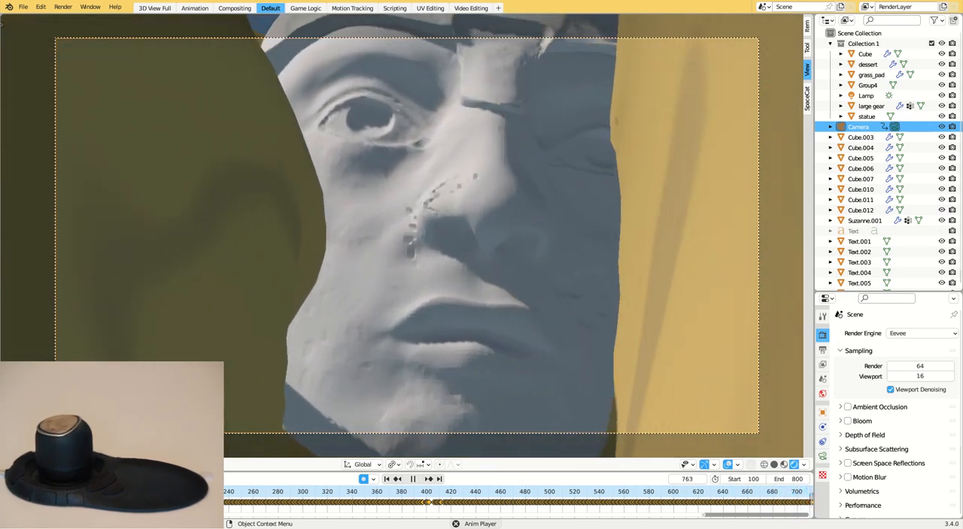
- Stop the animation playback in the 3D viewport
{"action": "key", "text": "space"}
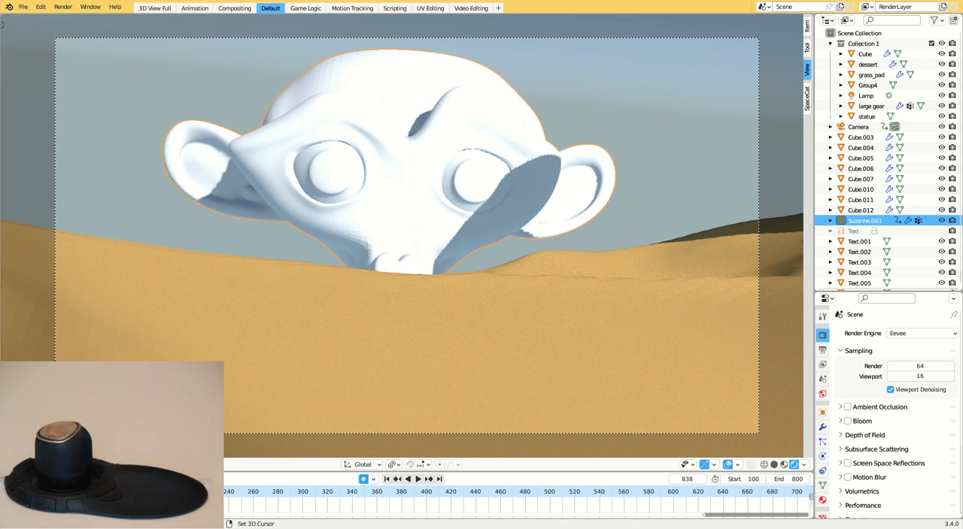
{"action": "left_click", "coordinate": [758, 301], "text": "shift"}
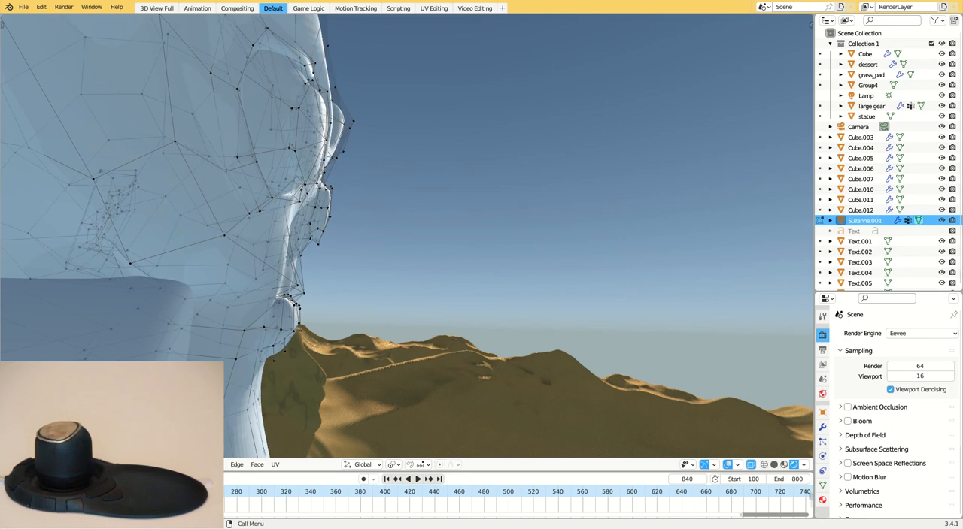
- Select the nose vertices of the monkey head in side view and pull them outward from the face
{"action": "key", "text": "n"}
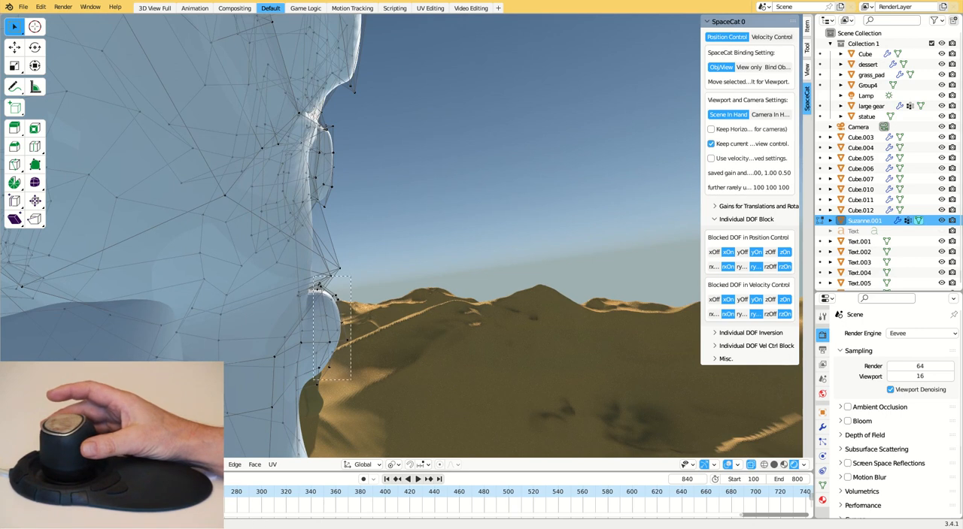
{"action": "left_click_drag", "start_coordinate": [313, 276], "coordinate": [362, 398]}
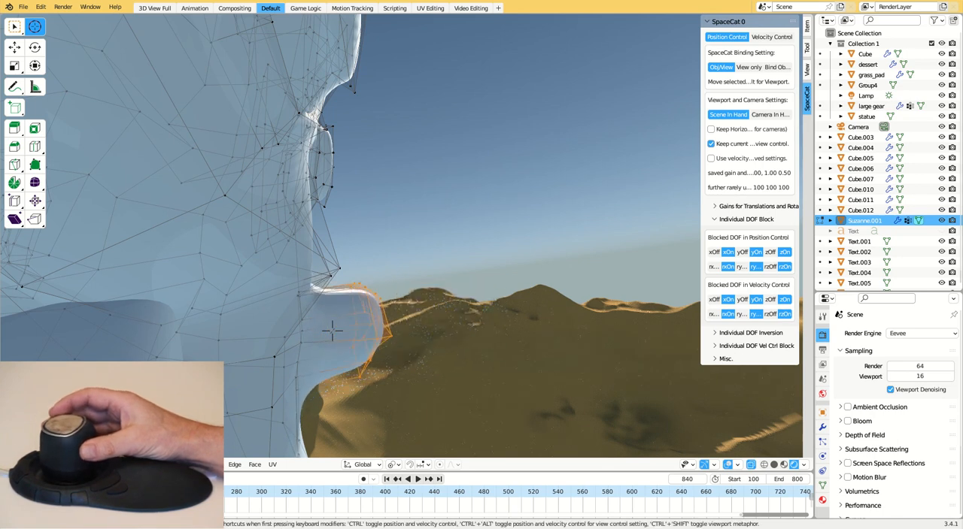
{"action": "key", "text": "alt"}
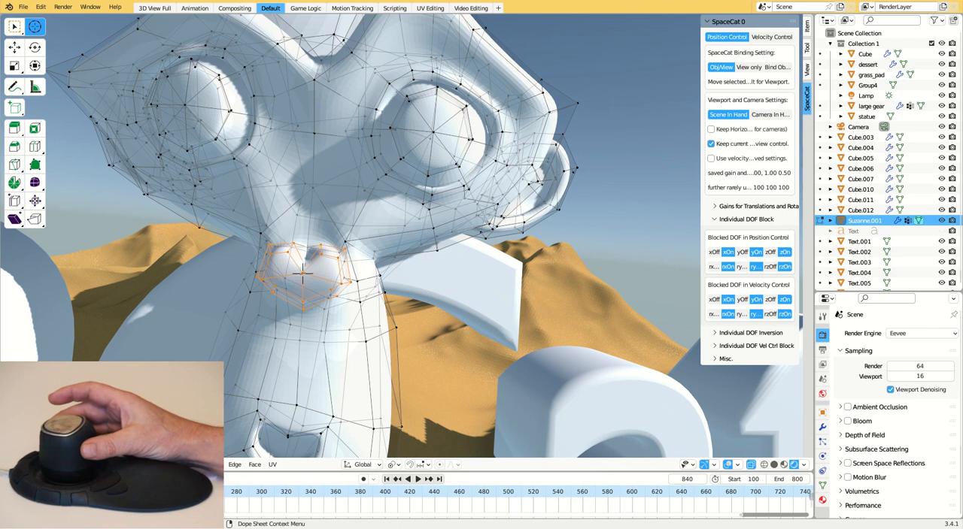
- Set the transform pivot point to 3D Cursor and select the vertices at the peak of the monkey's brow to reshape around it
{"action": "left_click", "coordinate": [393, 465]}
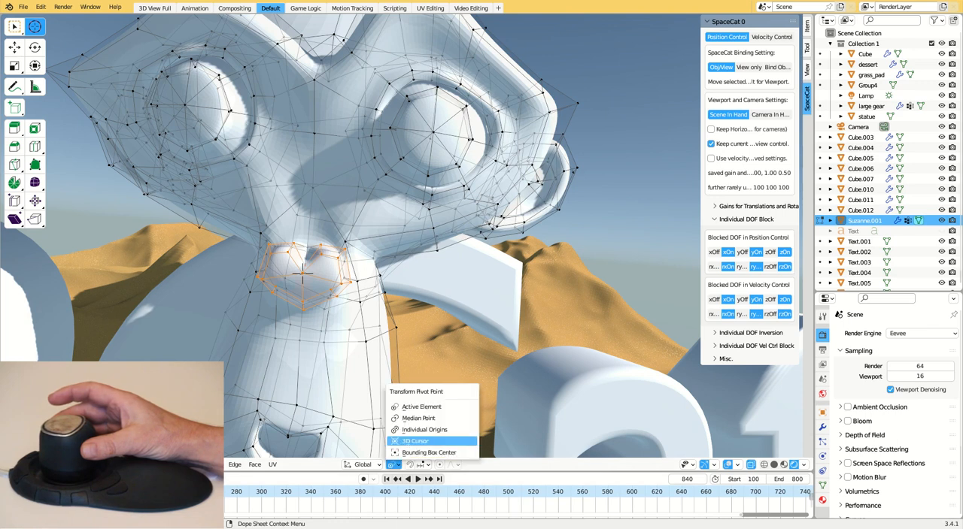
{"action": "left_click", "coordinate": [416, 441]}
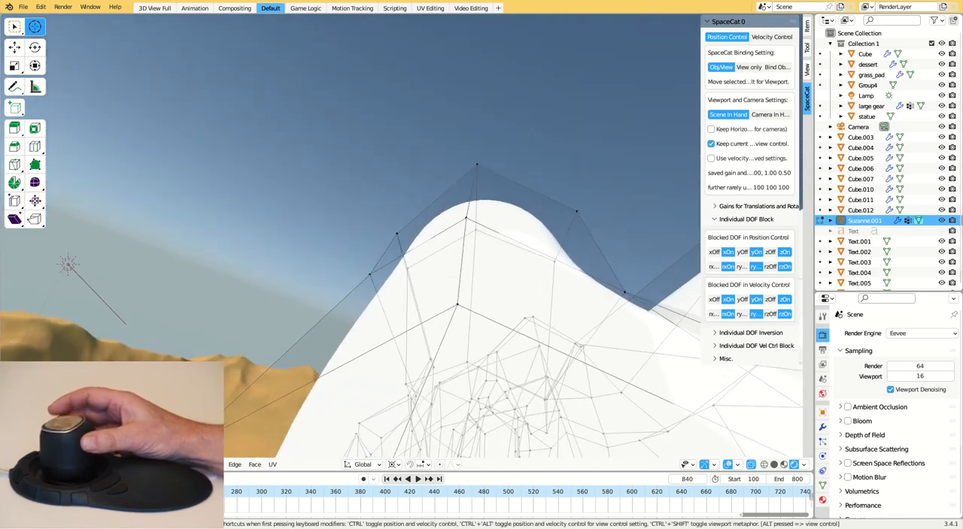
{"action": "left_click_drag", "start_coordinate": [625, 318], "coordinate": [469, 248]}
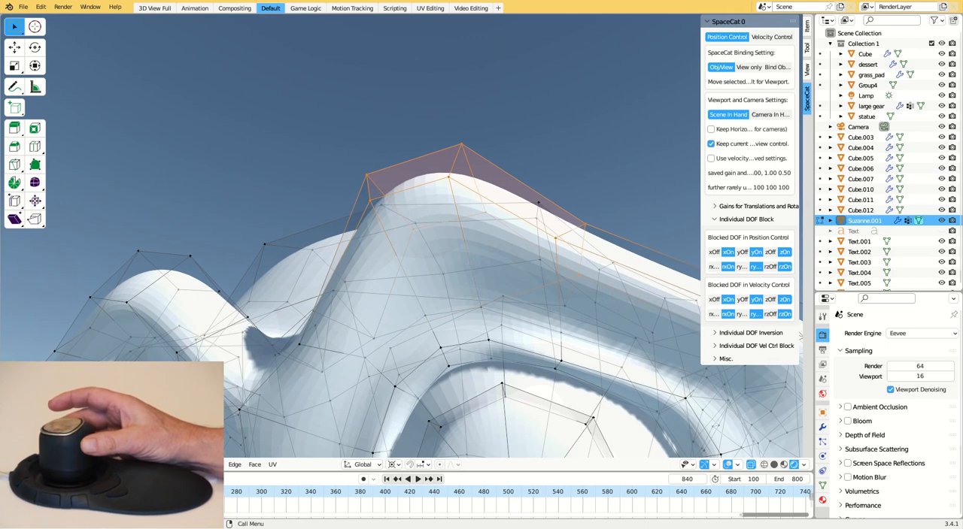
{"action": "left_click", "coordinate": [35, 27]}
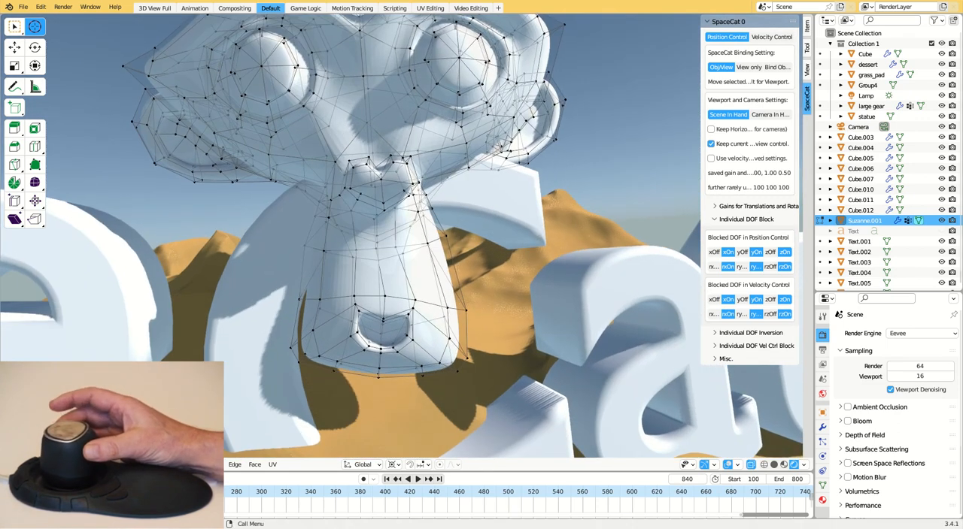
- Select the vertices of one ear and adjust them around the 3D cursor, with x, y and z translation blocked in position control
{"action": "left_click", "coordinate": [13, 27]}
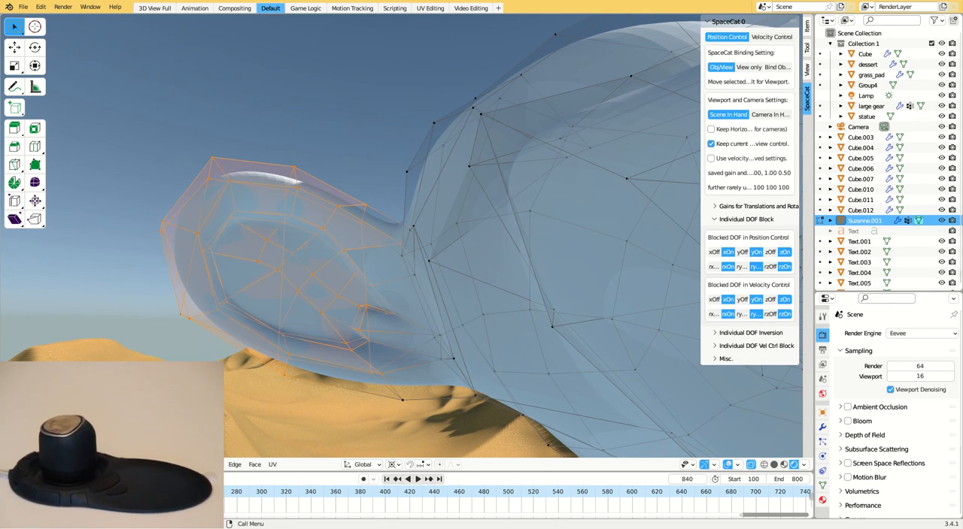
{"action": "left_click", "coordinate": [35, 26]}
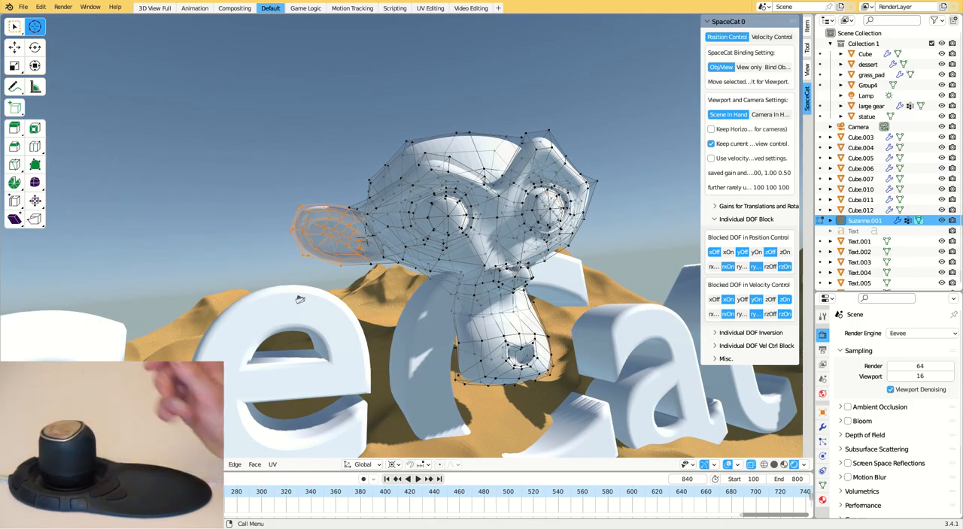
{"action": "key", "text": "Tab"}
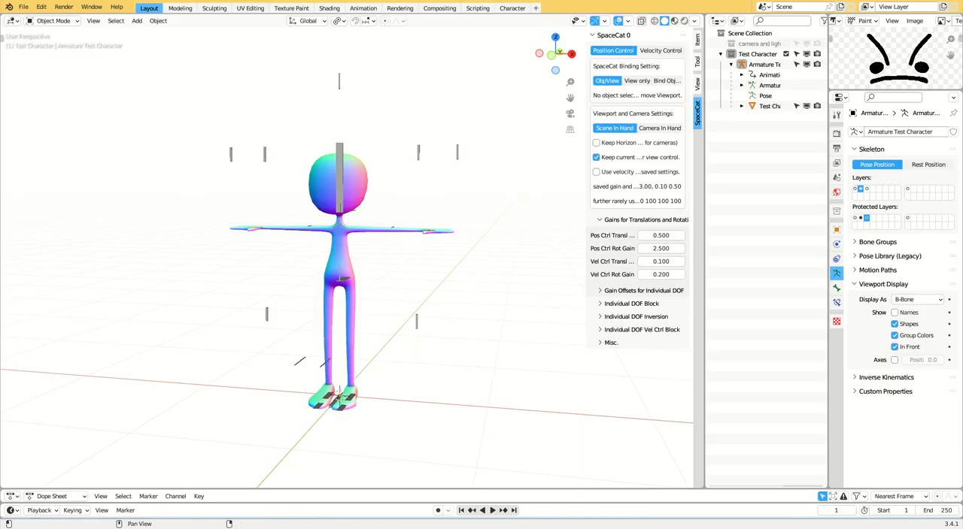
- Light the test character in rendered shading with a new area light above it, set to 50 W power
{"action": "left_click", "coordinate": [683, 22]}
{"action": "key", "text": "shift+a"}
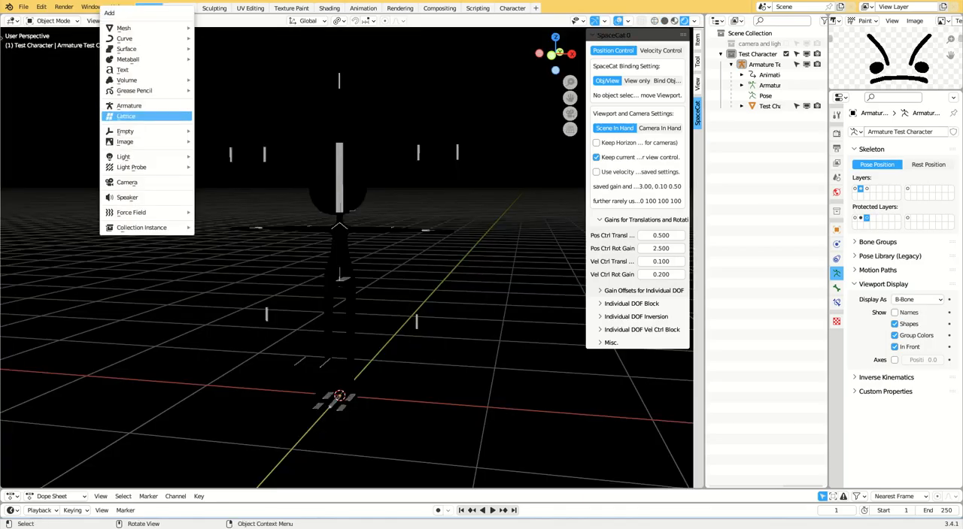
{"action": "mouse_move", "coordinate": [123, 156]}
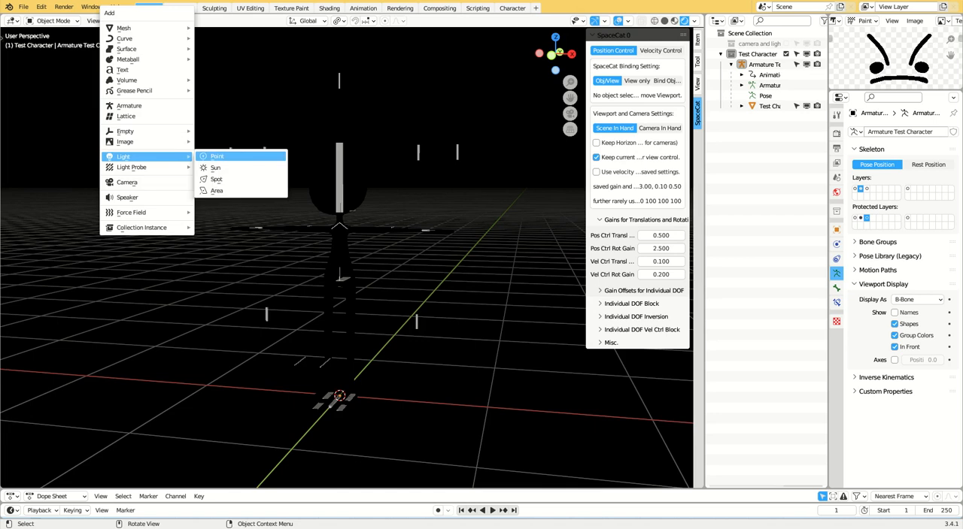
{"action": "left_click", "coordinate": [225, 189]}
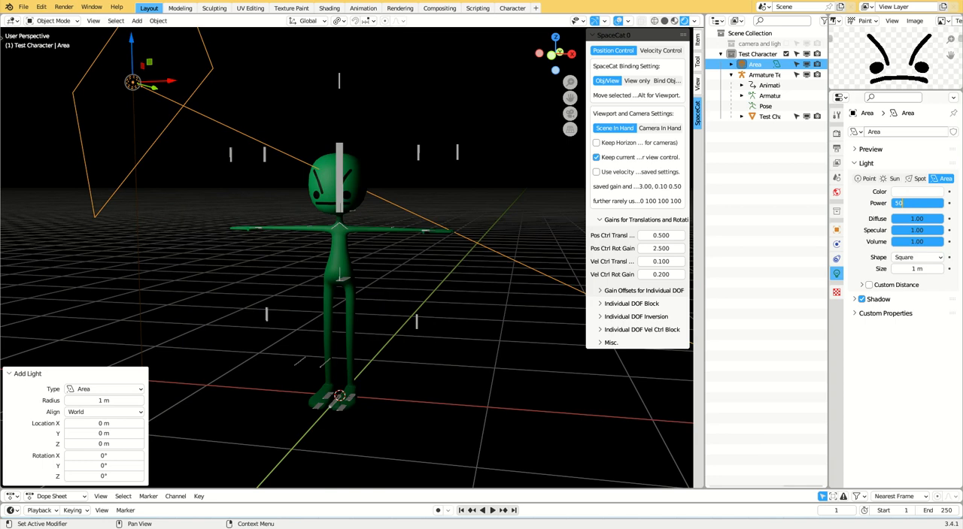
{"action": "key", "text": "Return"}
- Duplicate the area light twice and position the copies on the opposite side of the character
{"action": "key", "text": "ctrl+c"}
{"action": "key", "text": "ctrl+v"}
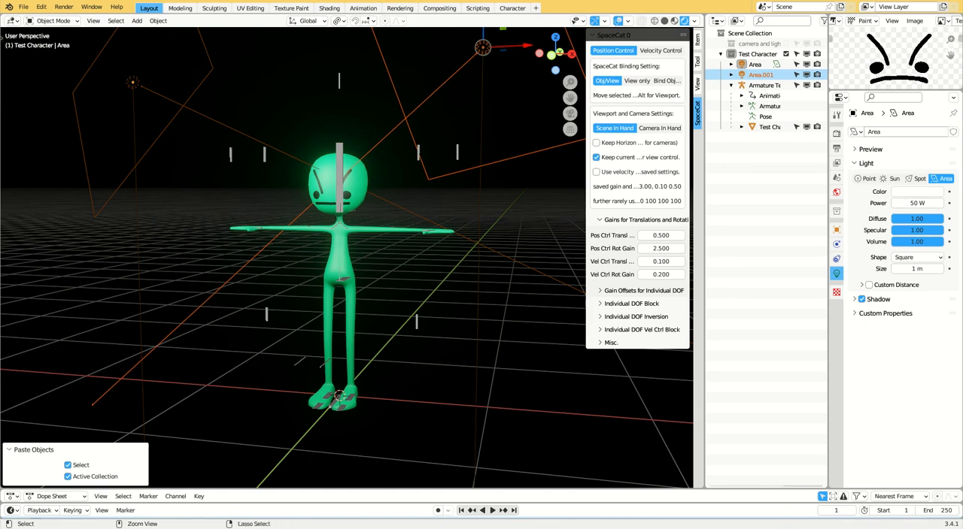
{"action": "key", "text": "ctrl+v"}
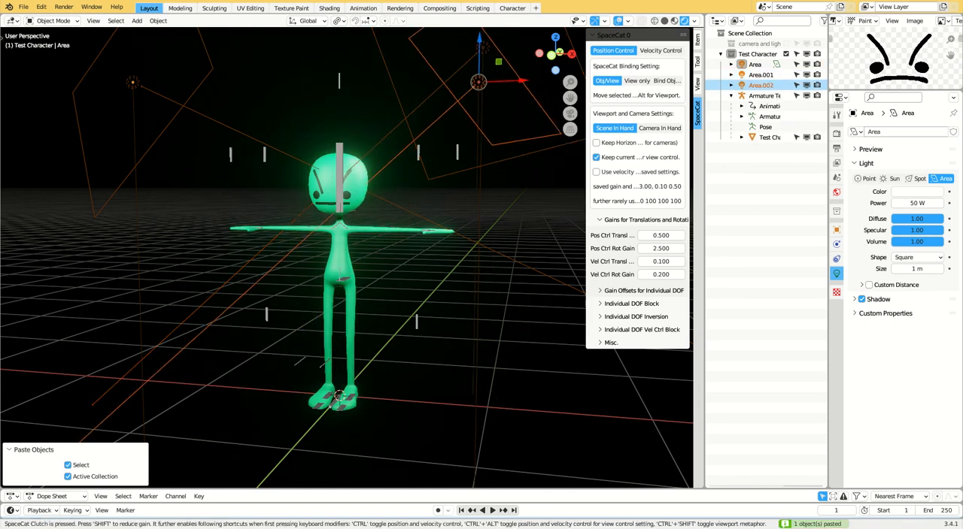
{"action": "key", "text": "alt"}
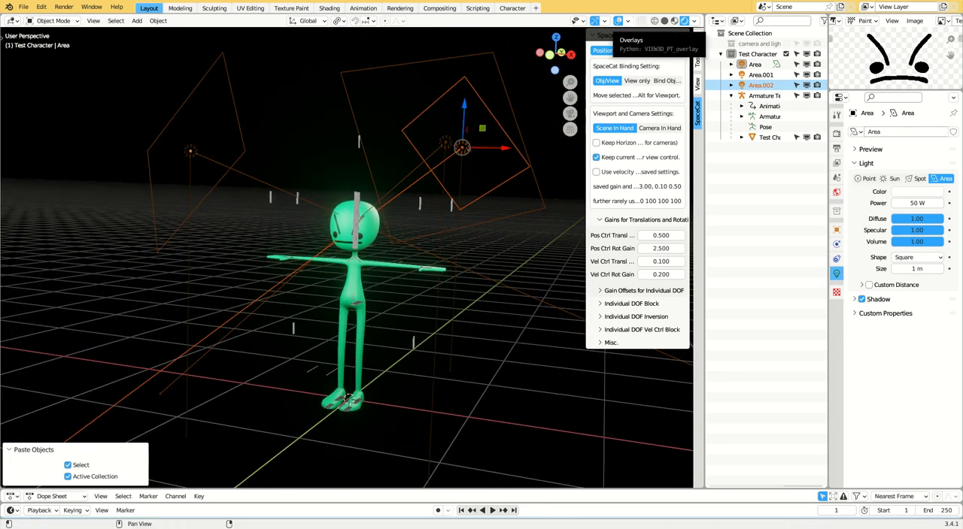
- Hide the Extras in the viewport overlays and put the character's armature into Pose Mode
{"action": "left_click", "coordinate": [628, 21]}
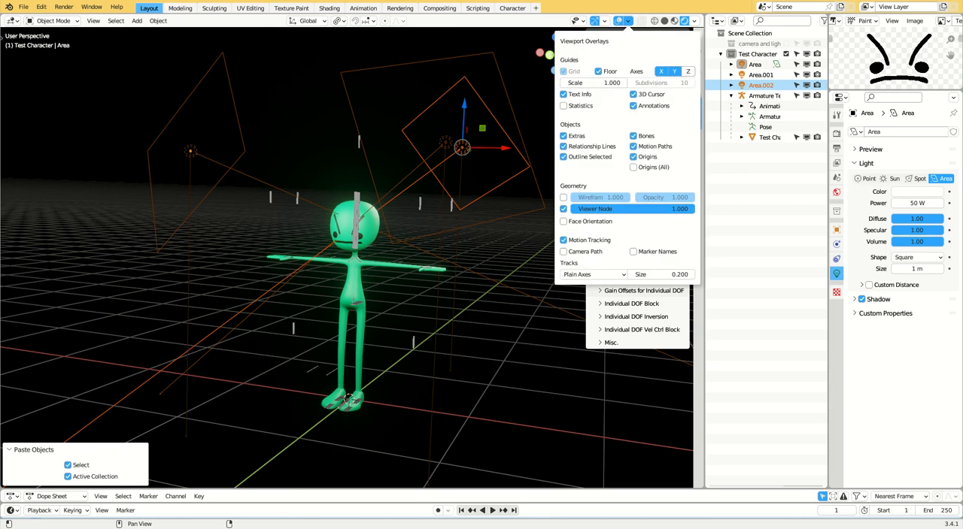
{"action": "left_click", "coordinate": [563, 136]}
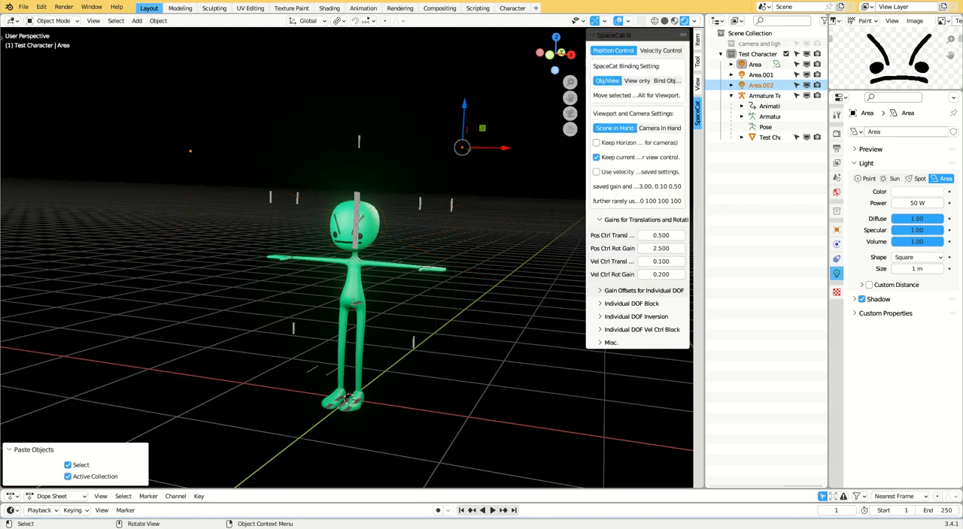
{"action": "left_click", "coordinate": [357, 217]}
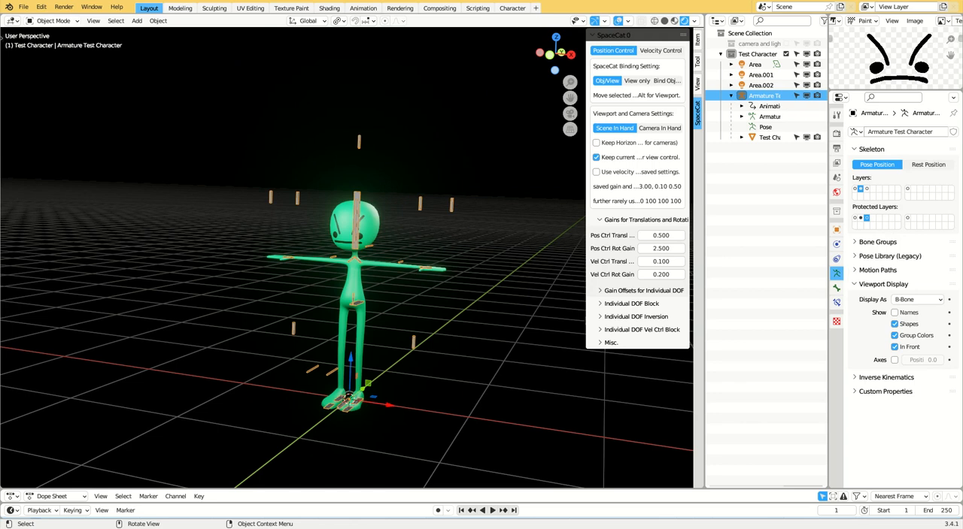
{"action": "left_click", "coordinate": [52, 20]}
{"action": "left_click", "coordinate": [53, 55]}
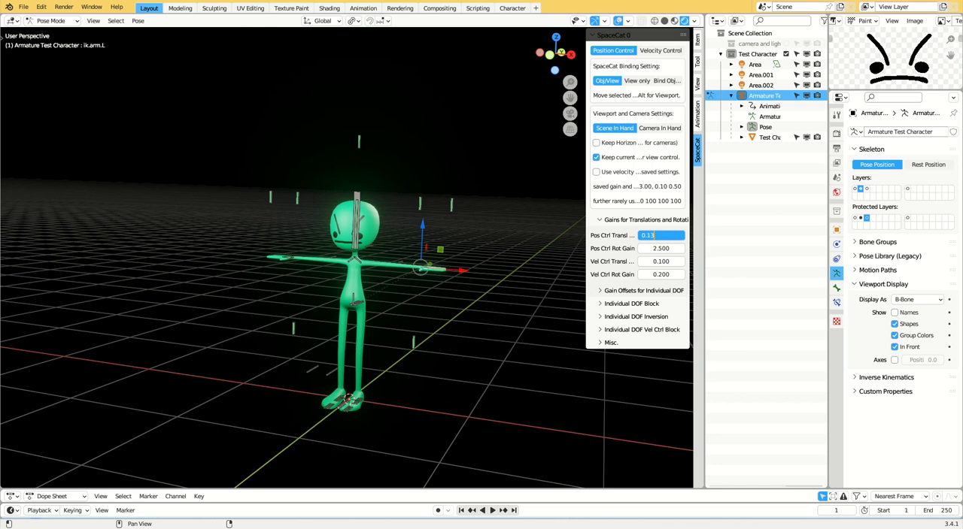
- Set the position control translation gain to 0.13 and the transform pivot point to Active Element
{"action": "left_click", "coordinate": [354, 21]}
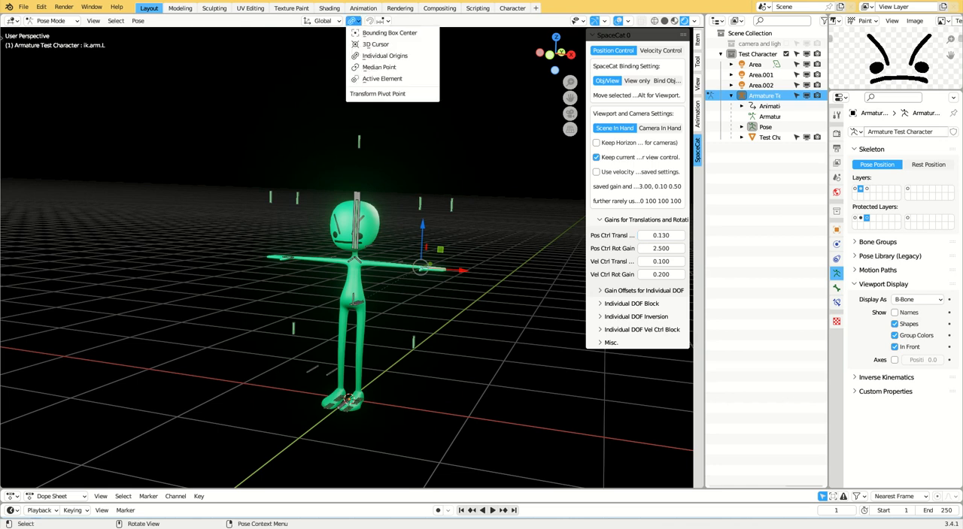
{"action": "left_click", "coordinate": [383, 79]}
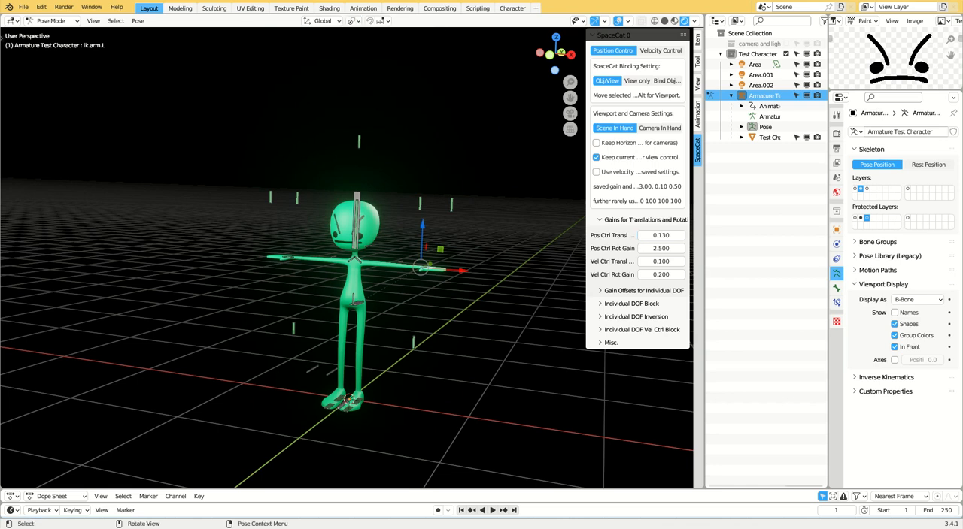
- Lower the torso control bone so the knees bend, and adjust the upper body with the ik.spine bone
{"action": "key", "text": "alt"}
{"action": "left_click", "coordinate": [340, 301]}
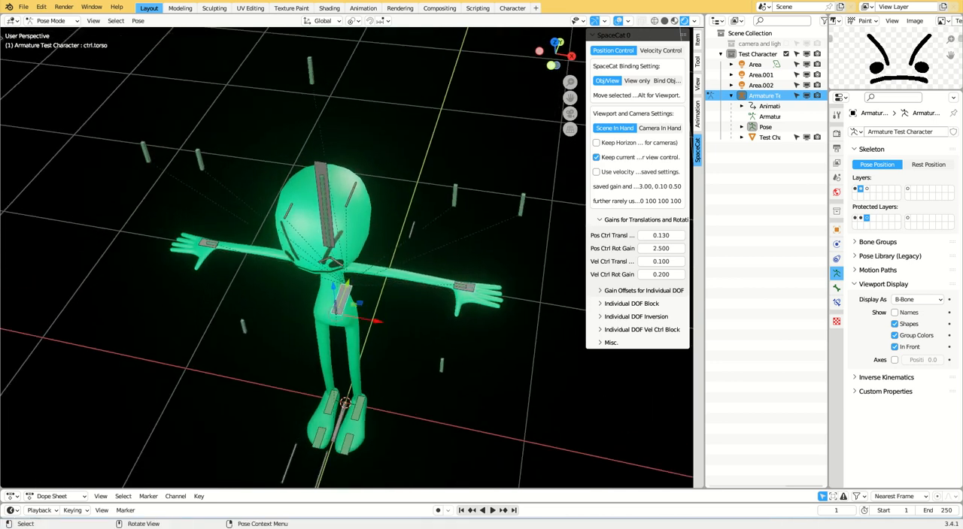
{"action": "key", "text": "alt"}
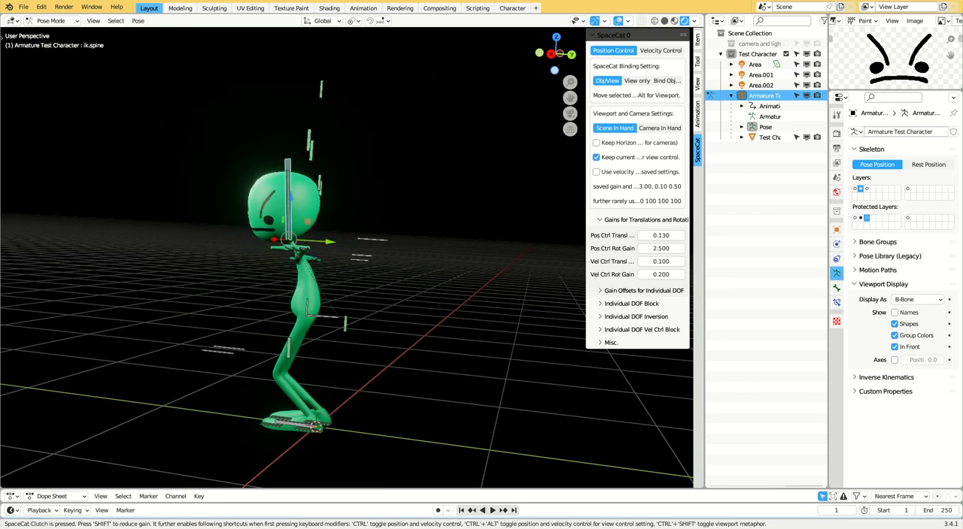
{"action": "key", "text": "alt"}
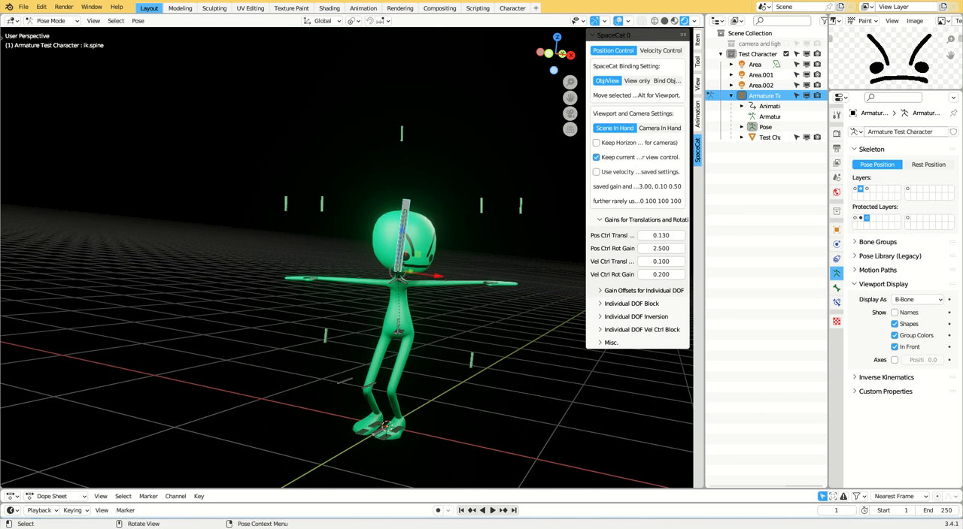
{"action": "key", "text": "alt"}
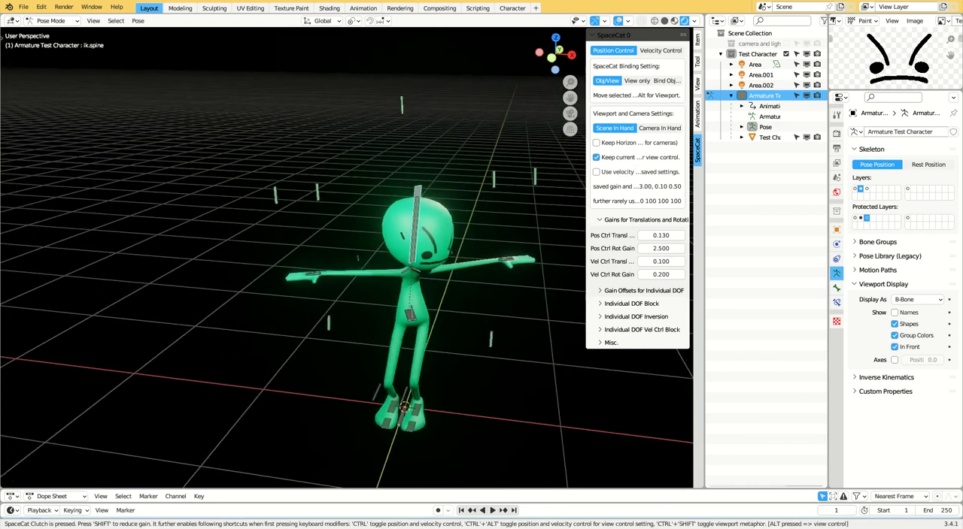
- Pose the right arm with the ik.arm.R bone, raising the hand beside the head with the palm open
{"action": "key", "text": "alt"}
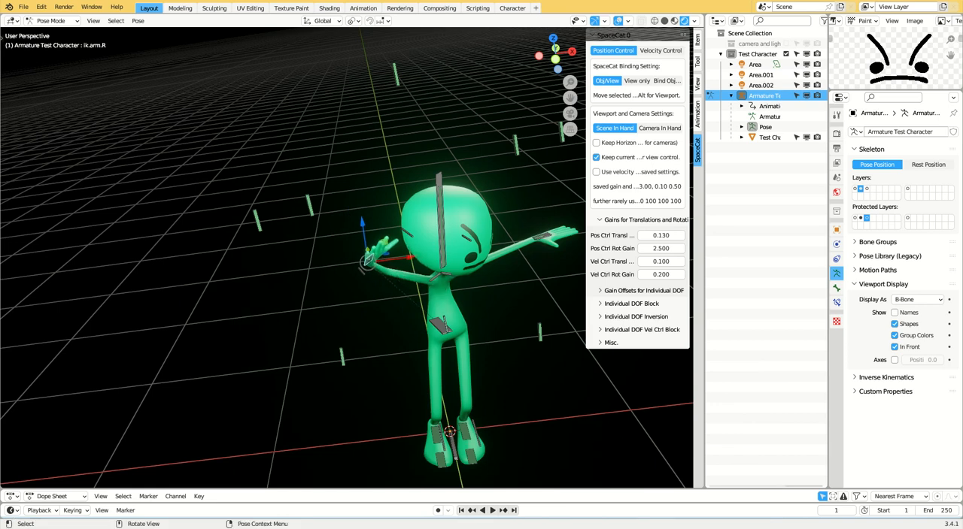
{"action": "key", "text": "alt"}
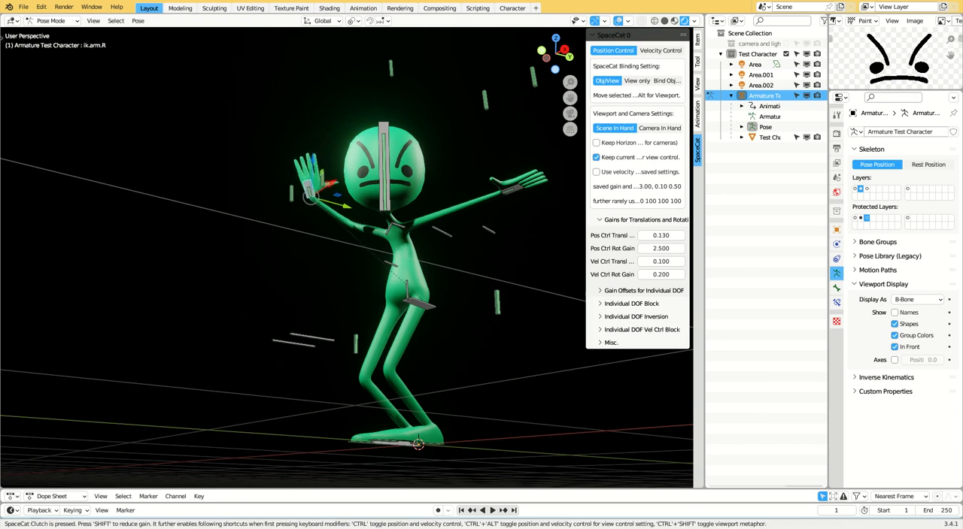
{"action": "key", "text": "alt"}
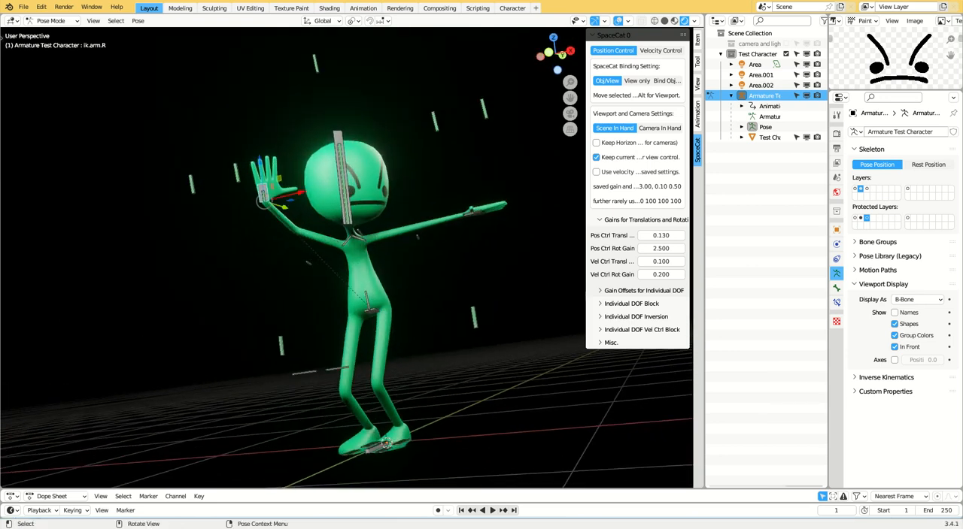
{"action": "key", "text": "alt"}
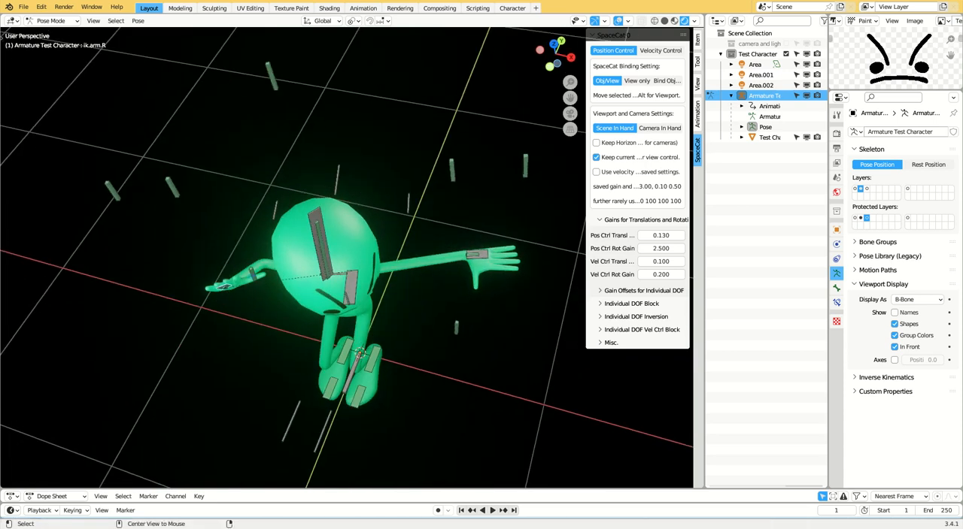
- Pose the left arm with the ik.arm.L bone, bringing the hand forward in front of the body
{"action": "key", "text": "alt"}
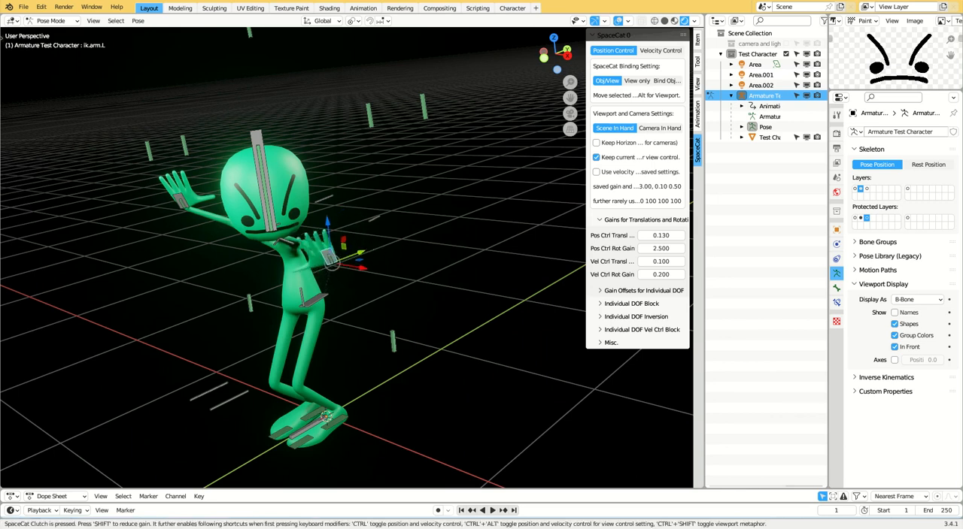
{"action": "key", "text": "alt"}
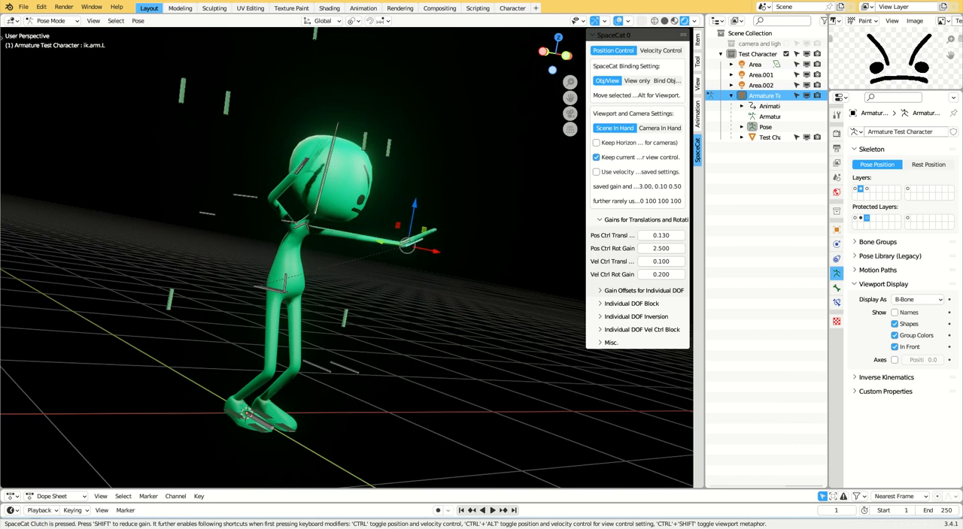
{"action": "key", "text": "alt"}
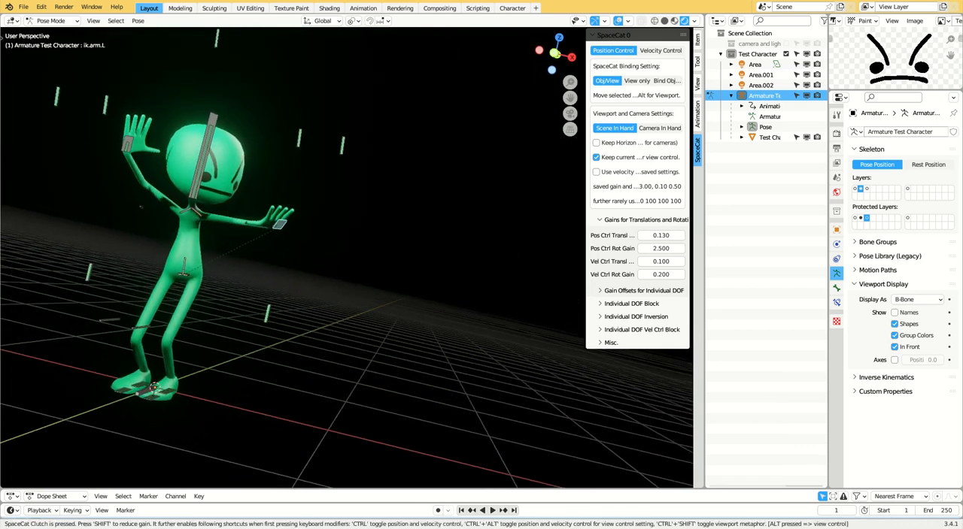
- Spread the character's legs into a wide stance with the foot control bones, including ctrl.foot.L
{"action": "key", "text": "alt"}
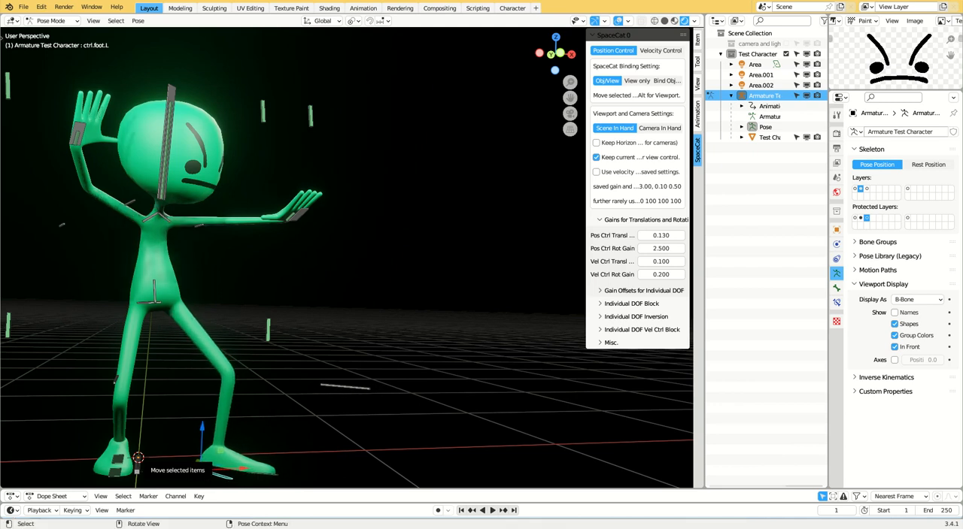
{"action": "left_click", "coordinate": [266, 433]}
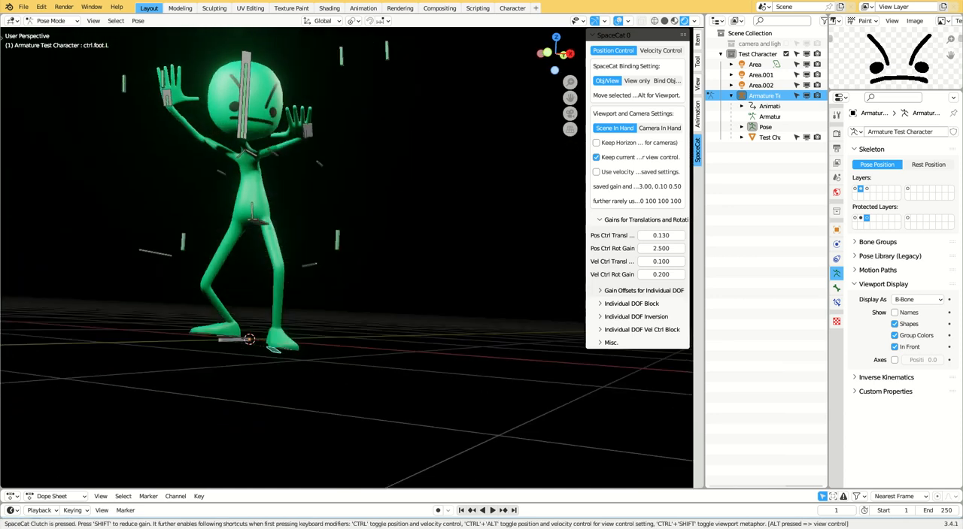
- Select the root bone between the character's feet and open the viewport overlay options
{"action": "left_click", "coordinate": [251, 335]}
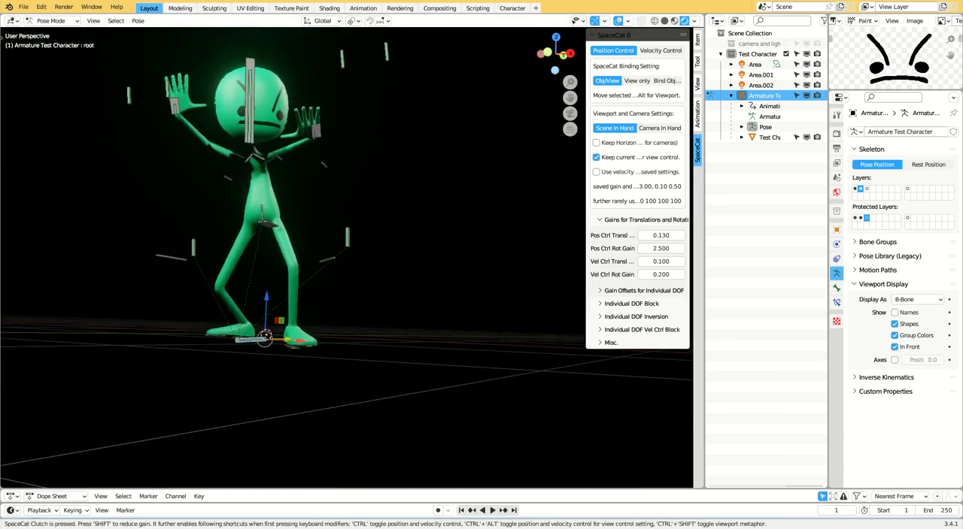
{"action": "left_click", "coordinate": [628, 20]}
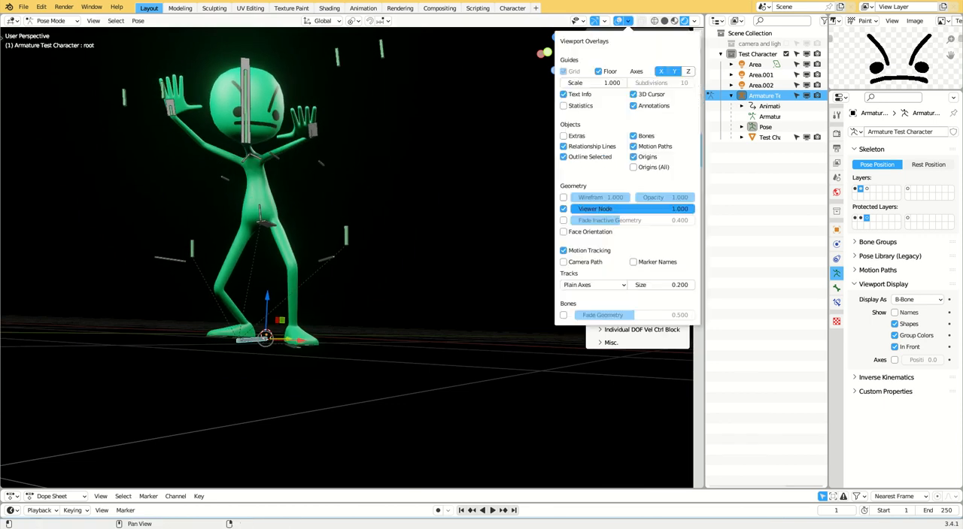
- In the desert scene, move the rocks Cube.012, Cube.005 and Cube.006 to new places on the sand, one at a time
{"action": "key", "text": "alt"}
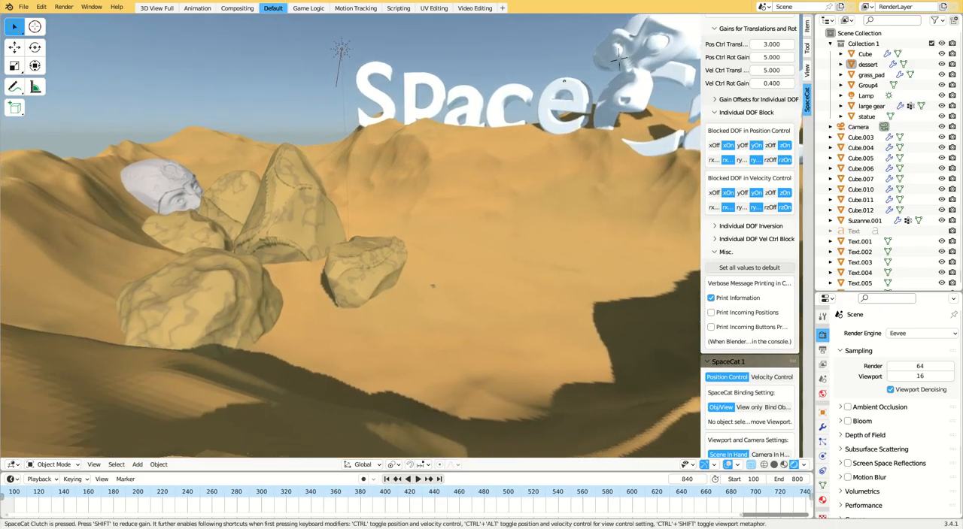
{"action": "left_click", "coordinate": [440, 197]}
{"action": "left_click", "coordinate": [433, 113]}
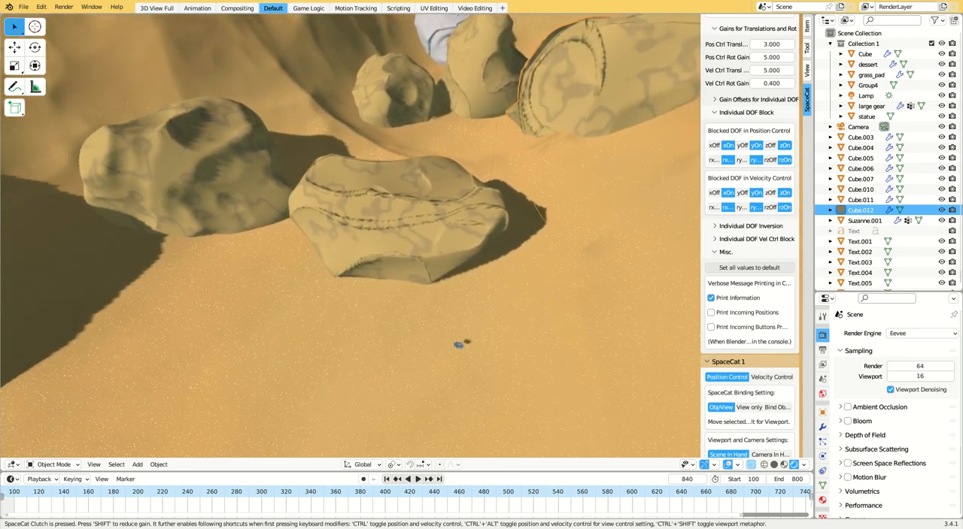
{"action": "left_click", "coordinate": [431, 197]}
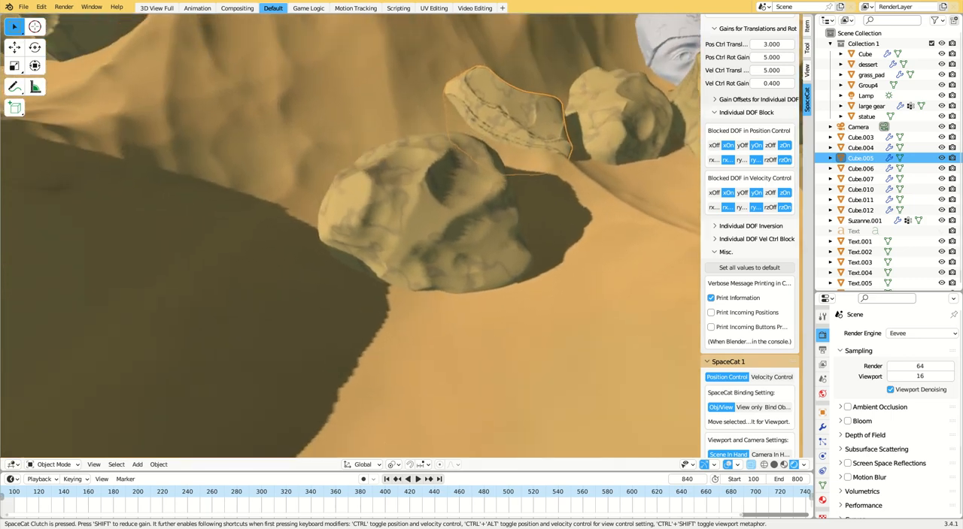
{"action": "left_click", "coordinate": [430, 207]}
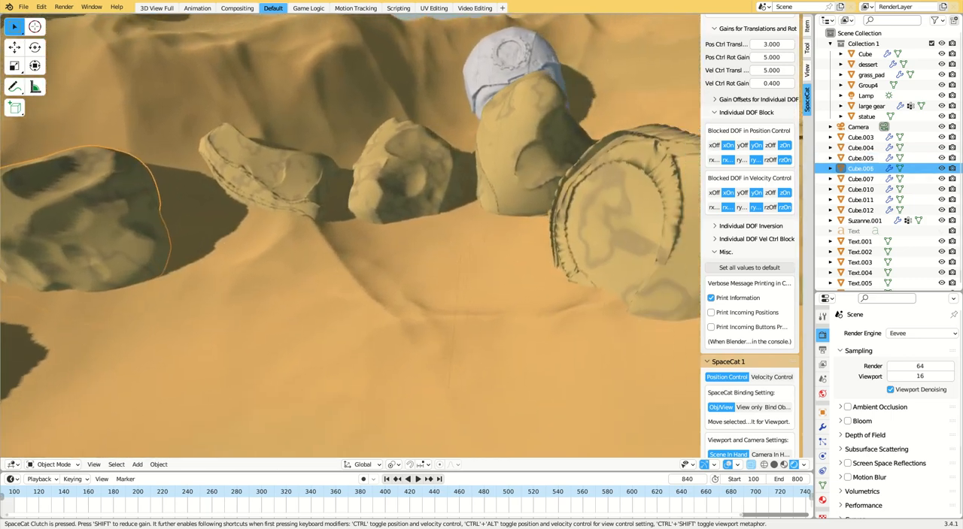
- Reposition the rocks Cube.011 and Cube.010, and set the statue head upright on the sand behind them
{"action": "left_click", "coordinate": [393, 163]}
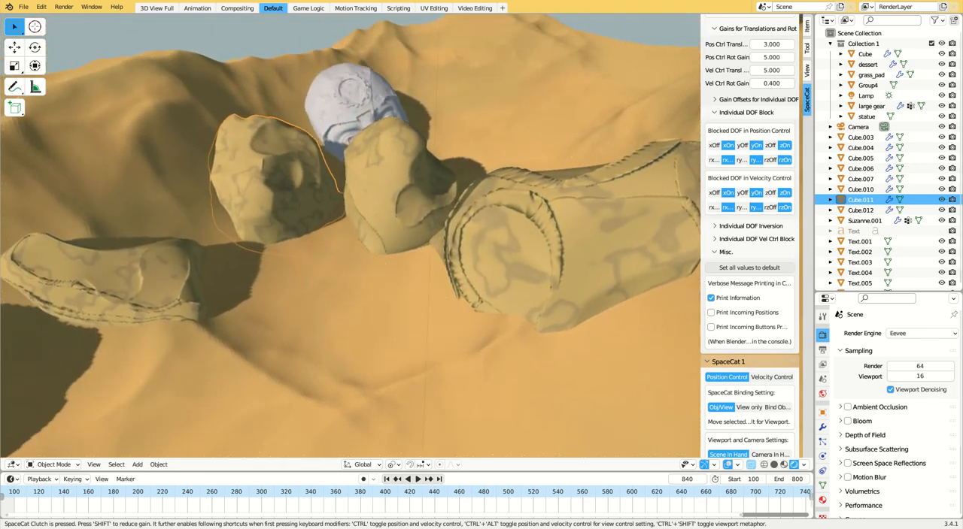
{"action": "left_click", "coordinate": [406, 179]}
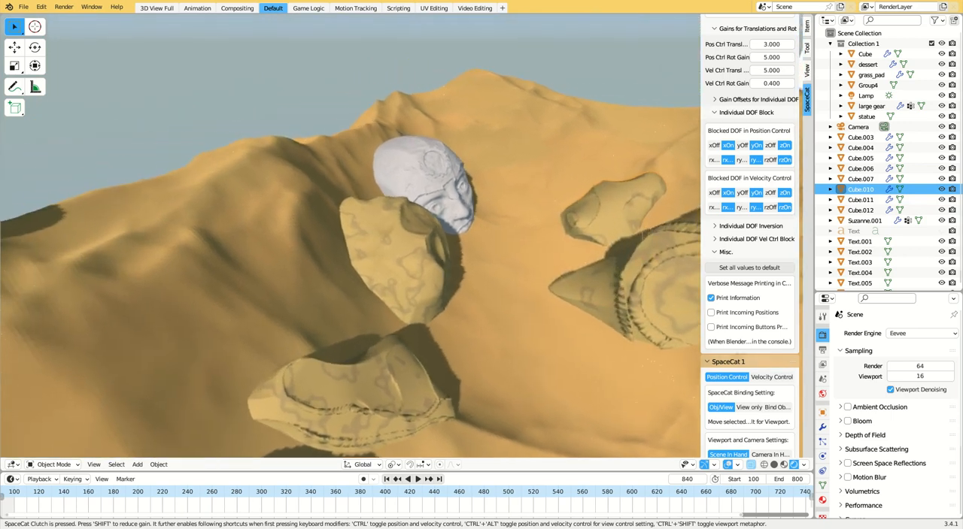
{"action": "left_click", "coordinate": [430, 184]}
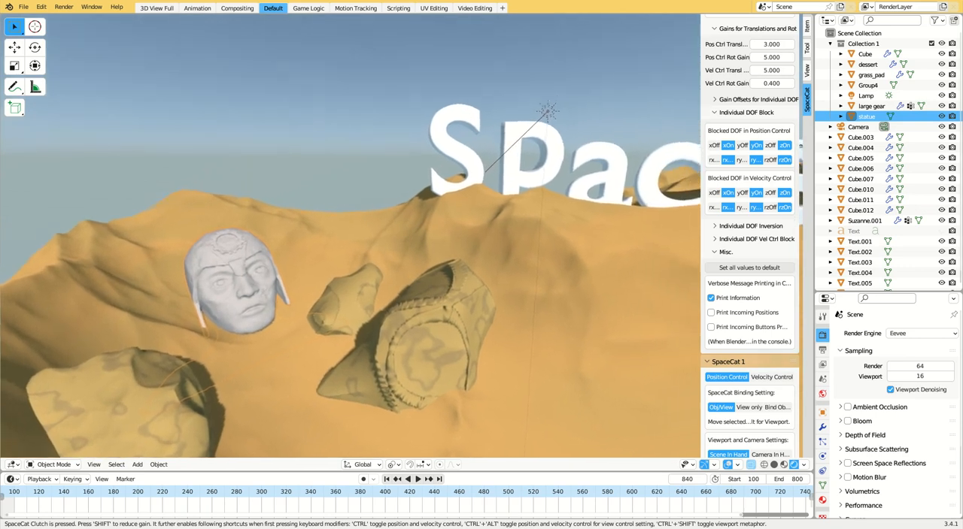
- Move the letters S, p, a, c and e one by one from the dune ridge into a row on the sand beside the rocks
{"action": "left_click", "coordinate": [429, 183]}
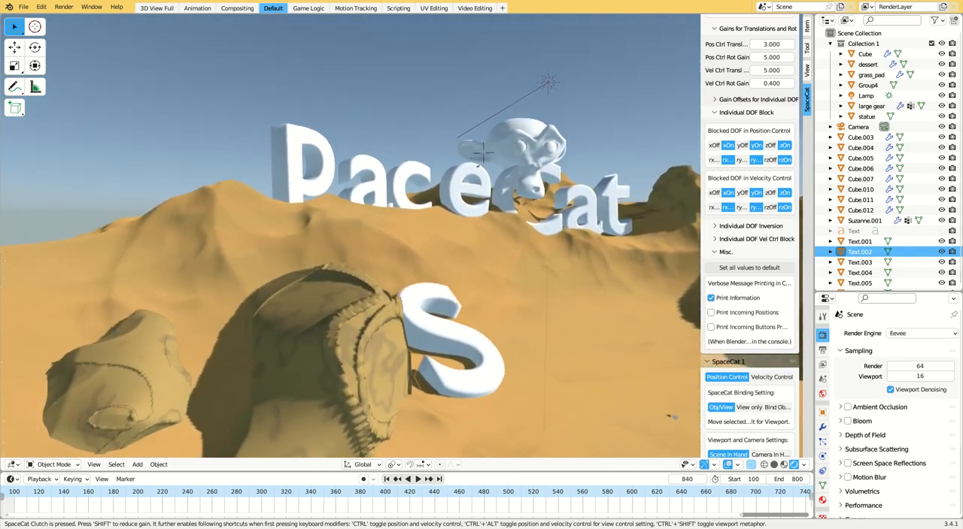
{"action": "left_click", "coordinate": [436, 189]}
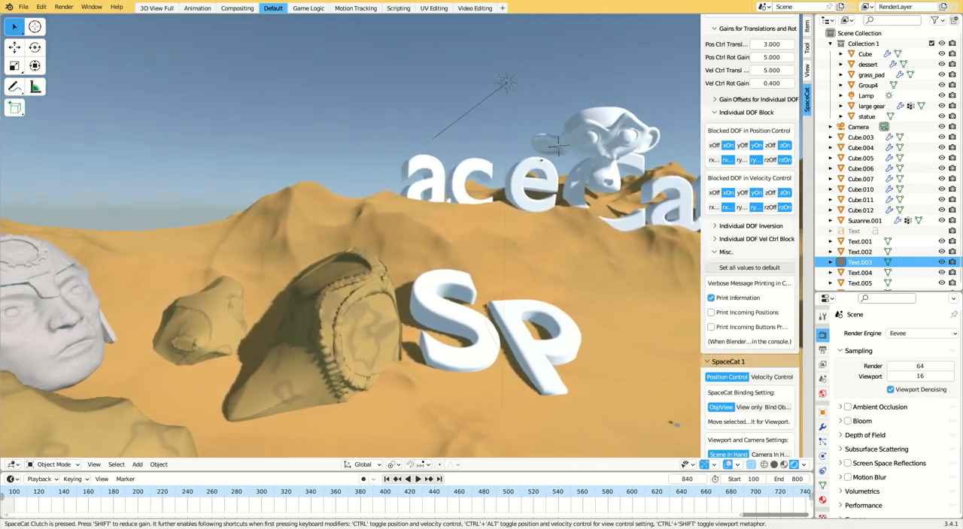
{"action": "left_click", "coordinate": [428, 183]}
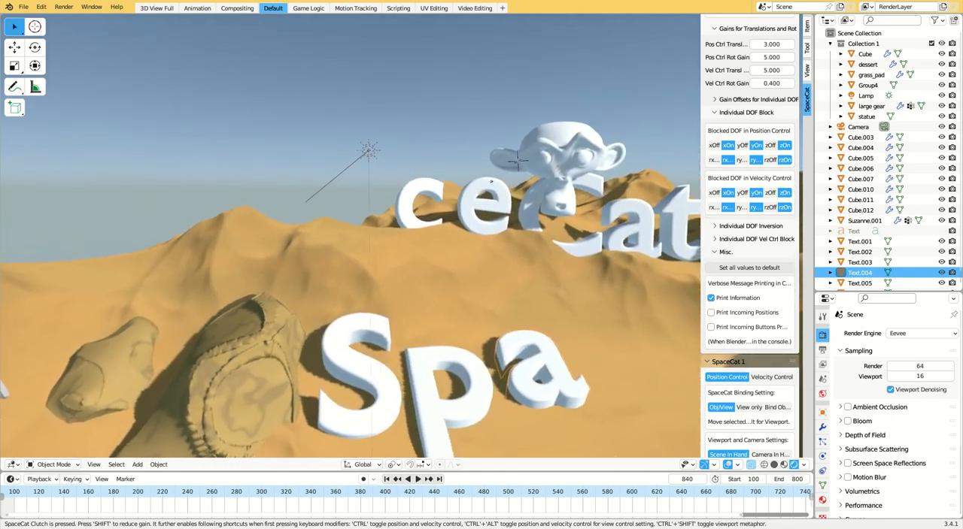
{"action": "left_click", "coordinate": [411, 174]}
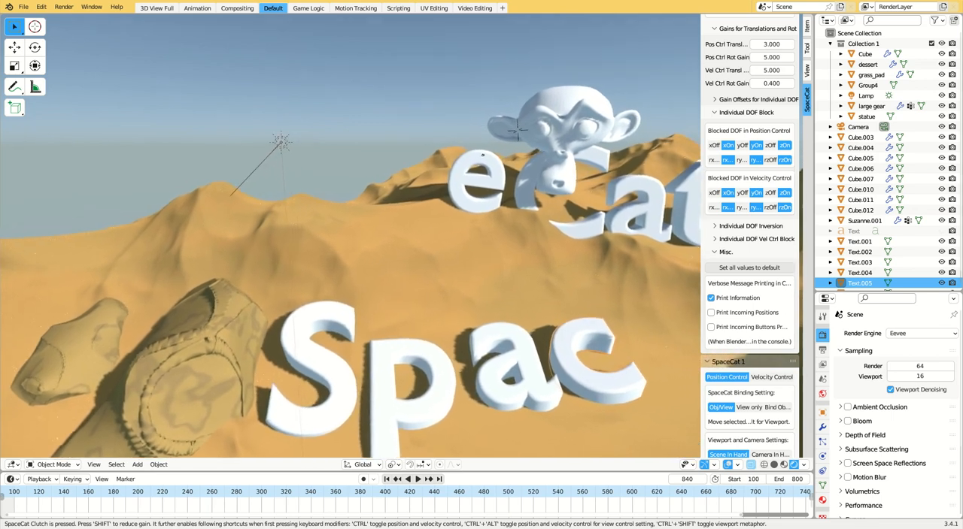
{"action": "left_click", "coordinate": [421, 183]}
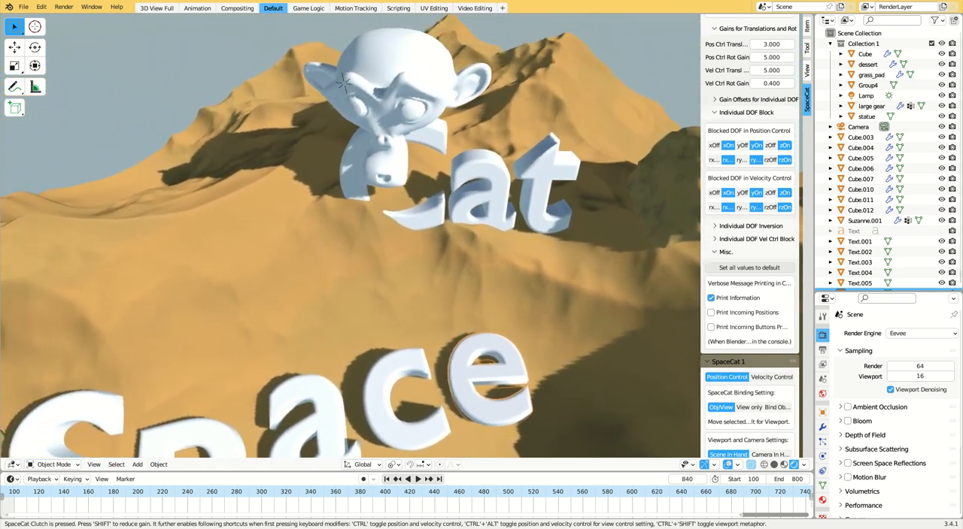
- Delete the Suzanne monkey head and lay the letters of "Cat" on the sand in front of the word "Space"
{"action": "left_click", "coordinate": [436, 191]}
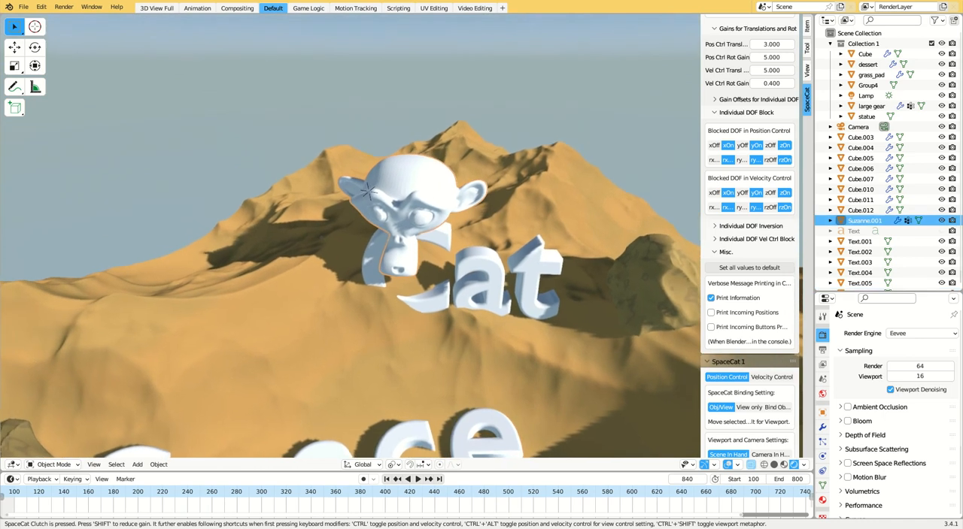
{"action": "key", "text": "Delete"}
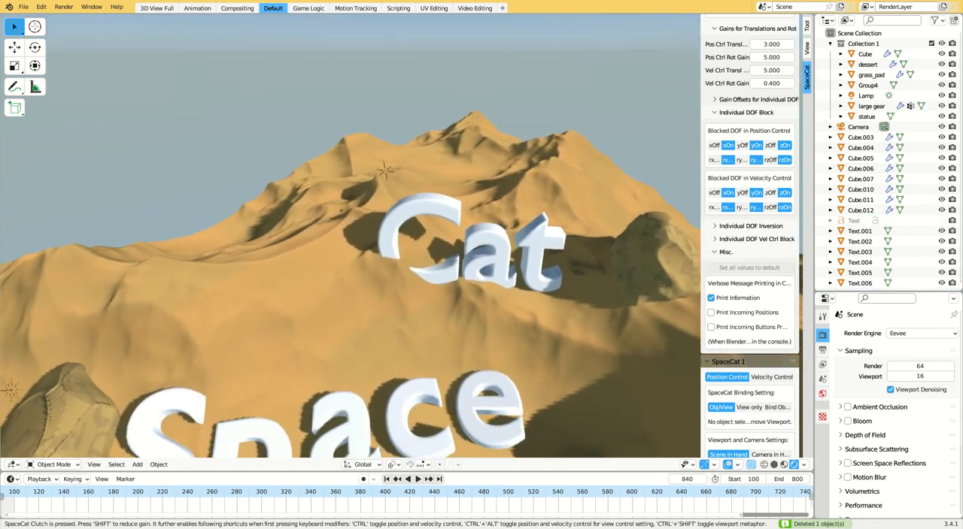
{"action": "left_click", "coordinate": [492, 217]}
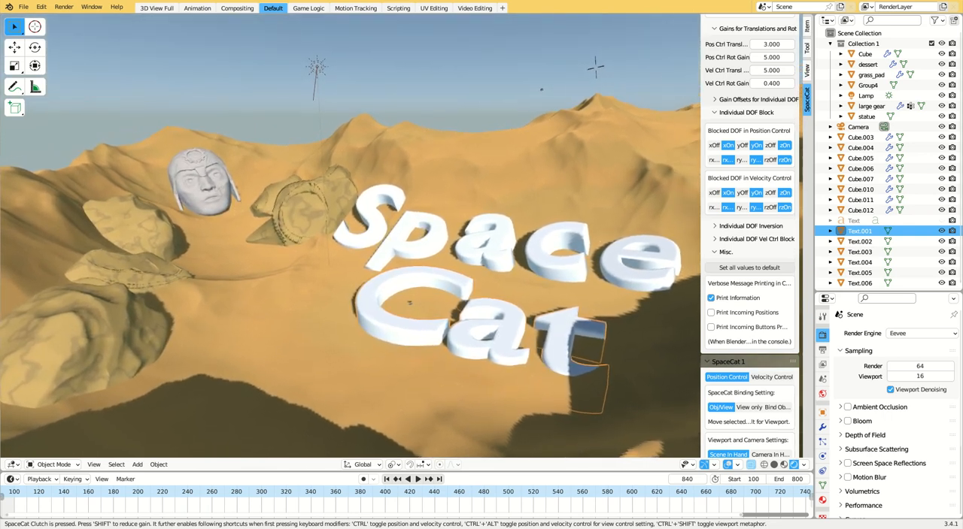
- Reposition the Lamp above the dunes to change the light direction, and fine-tune the placement of each letter in "Space"
{"action": "left_click", "coordinate": [318, 77]}
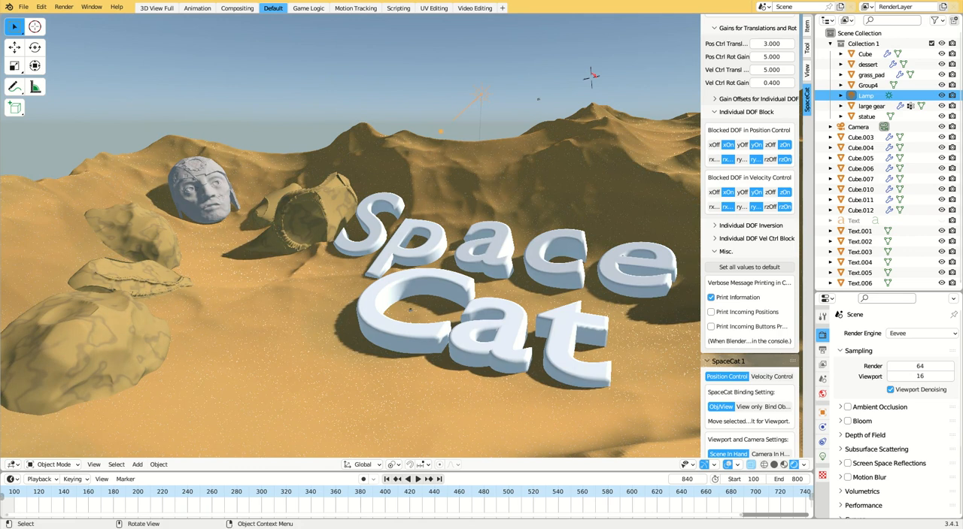
{"action": "left_click", "coordinate": [370, 225]}
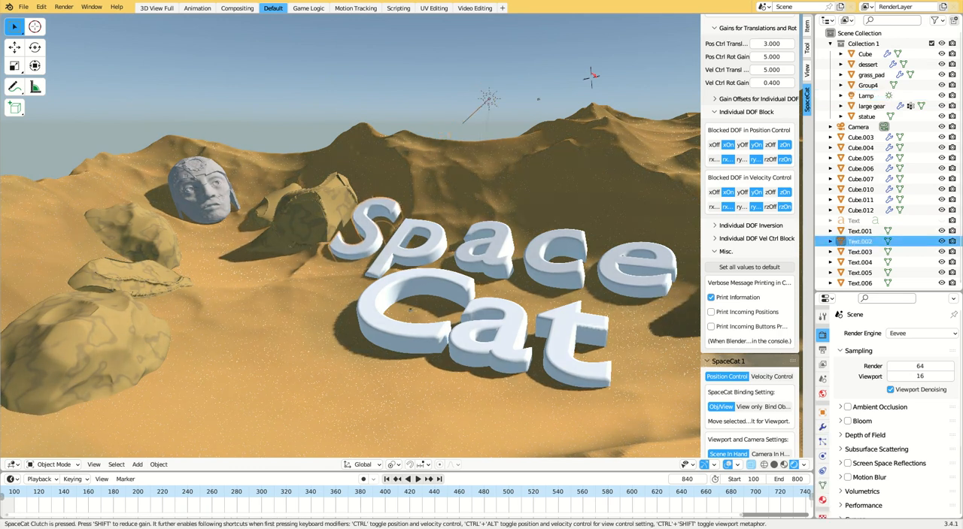
{"action": "left_click", "coordinate": [411, 242]}
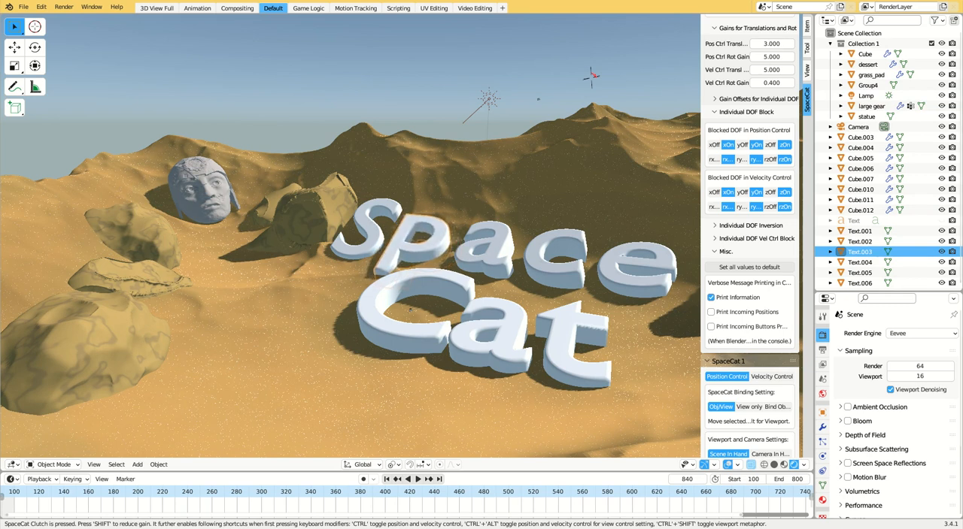
{"action": "left_click", "coordinate": [485, 250]}
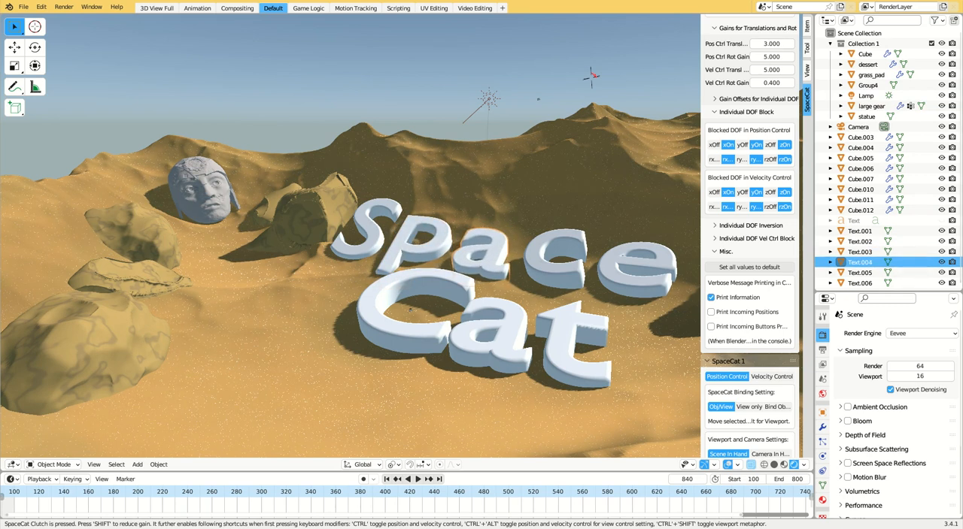
{"action": "left_click", "coordinate": [555, 261]}
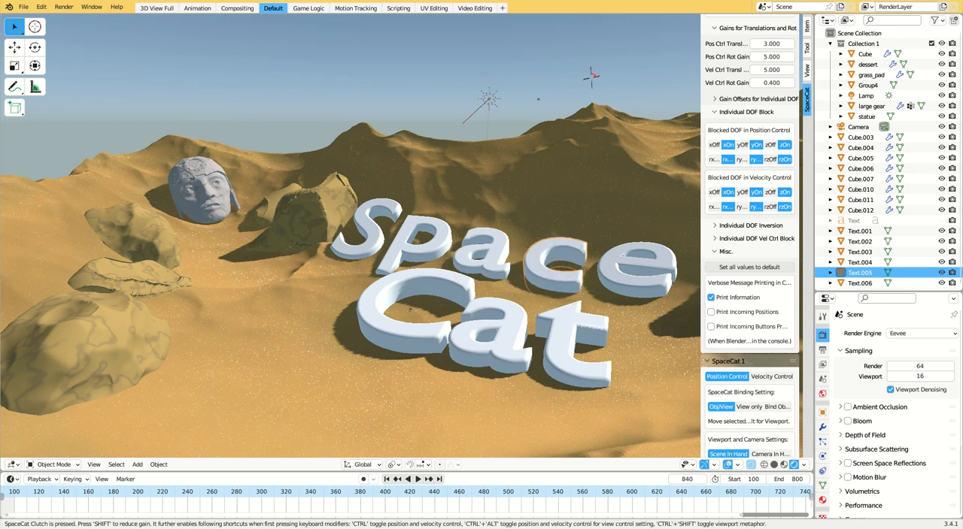
{"action": "left_click", "coordinate": [623, 256]}
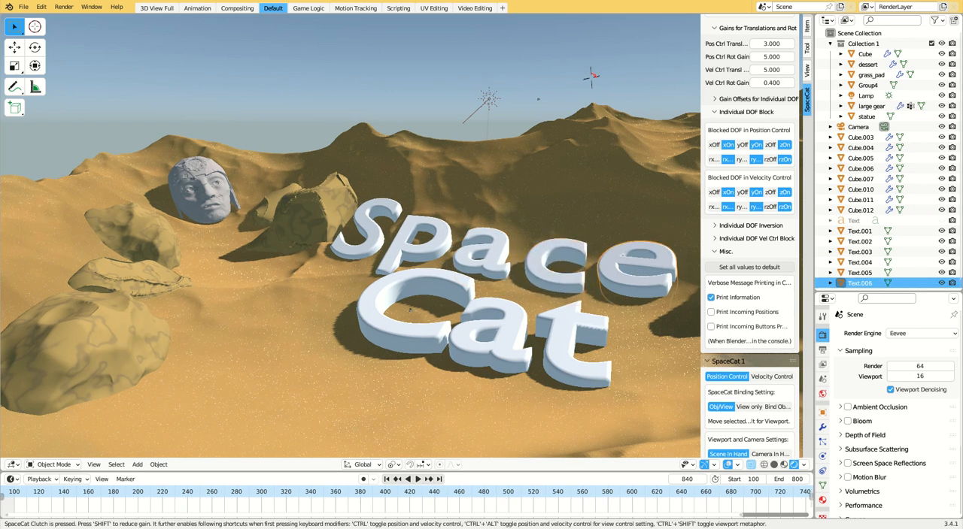